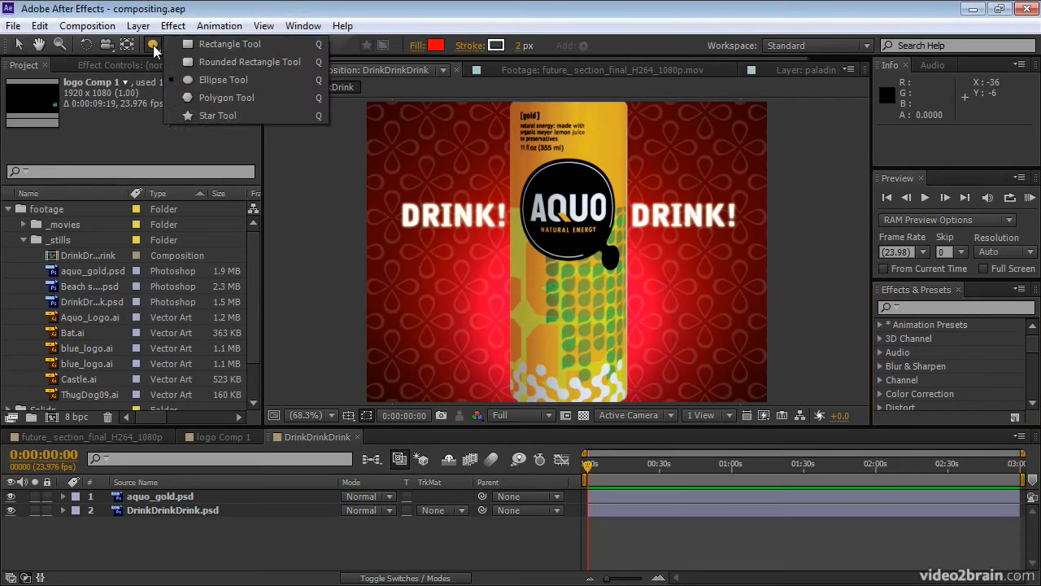
Draw a circular ellipse mask around the AQUO logo on the aquo_gold.psd layer.
left_click(171, 46)
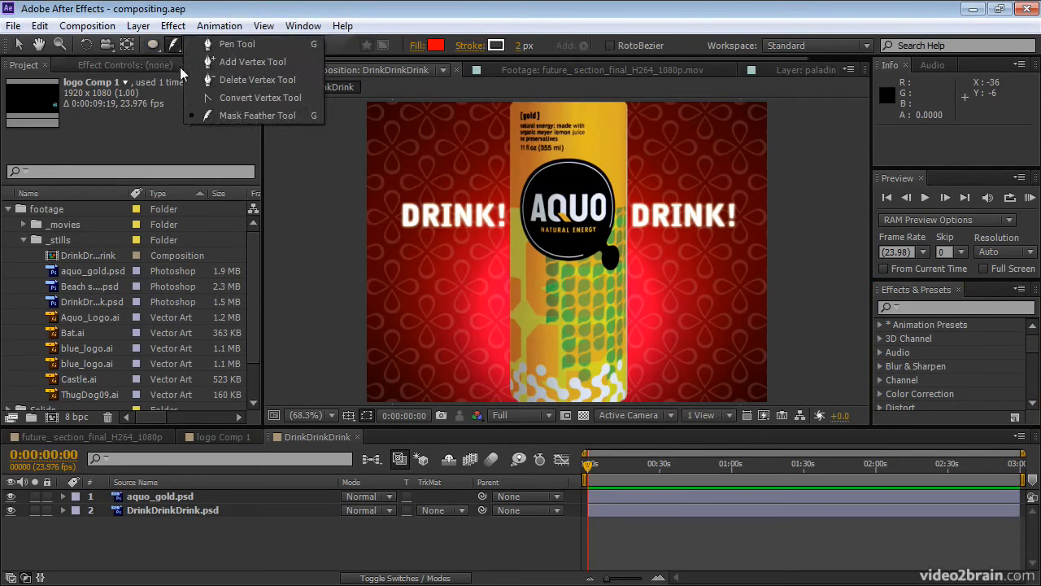
left_click(212, 44)
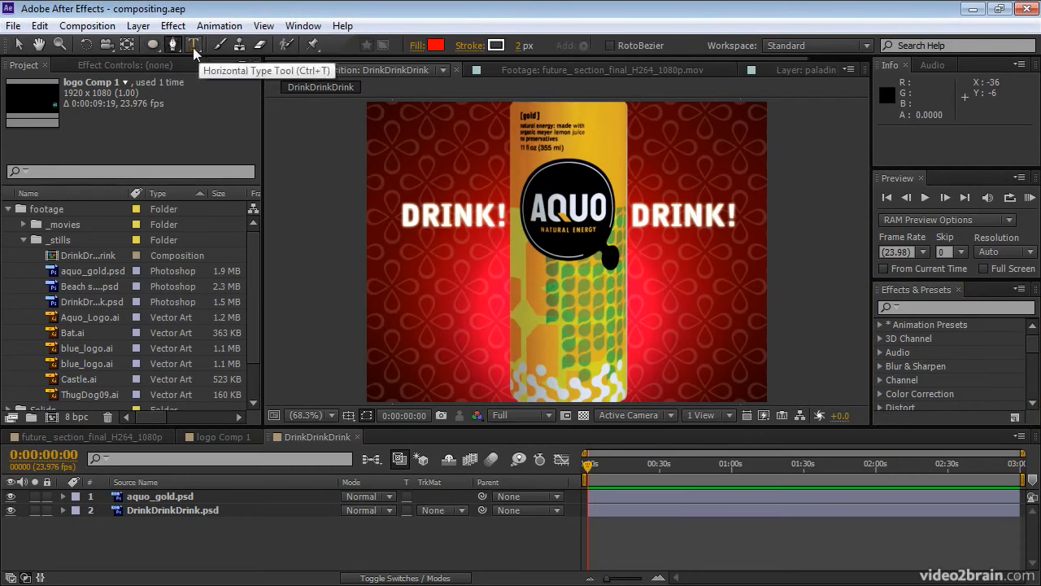
left_click(151, 46)
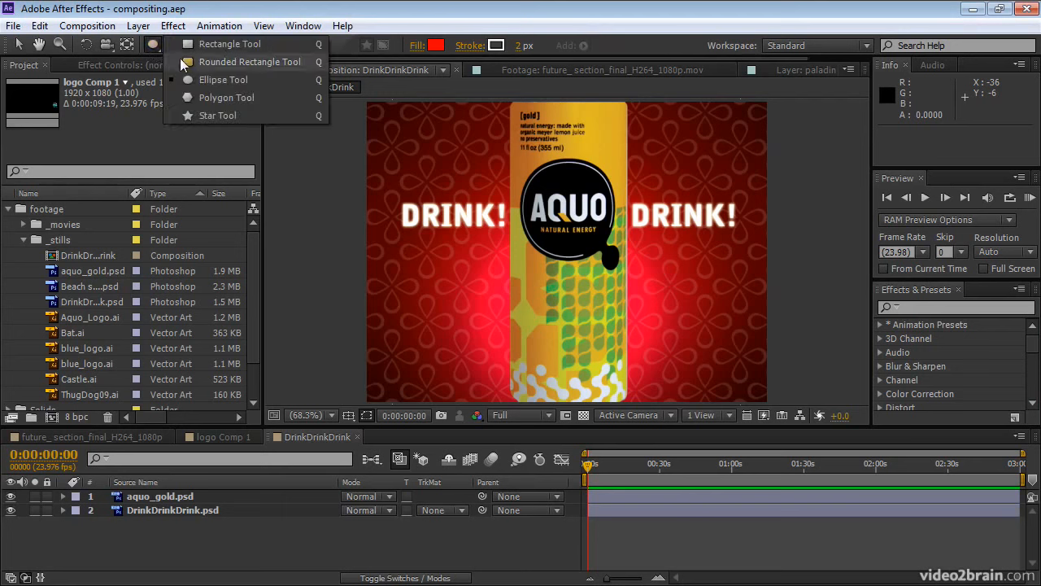
left_click(189, 82)
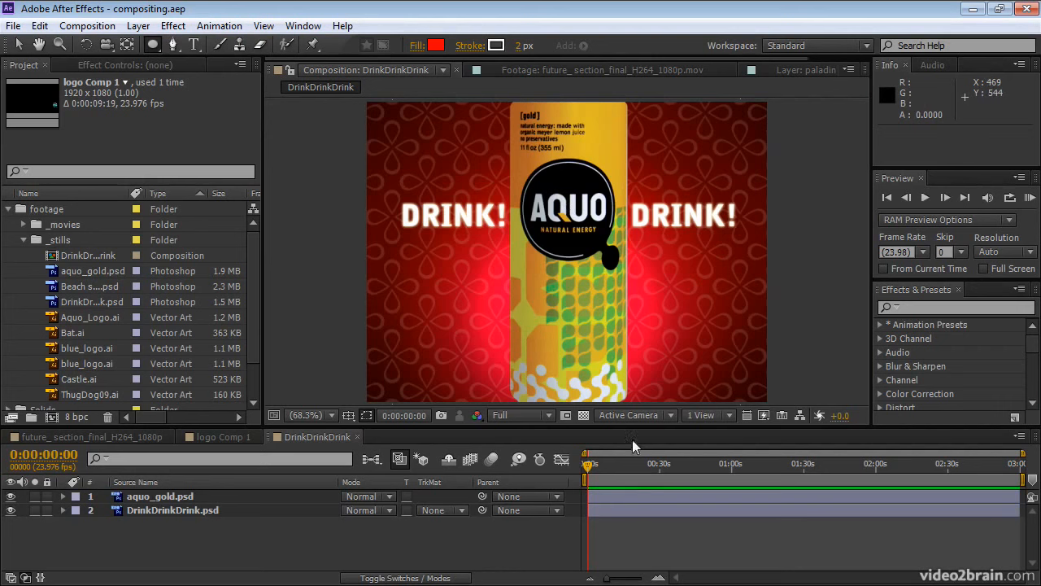
left_click(635, 496)
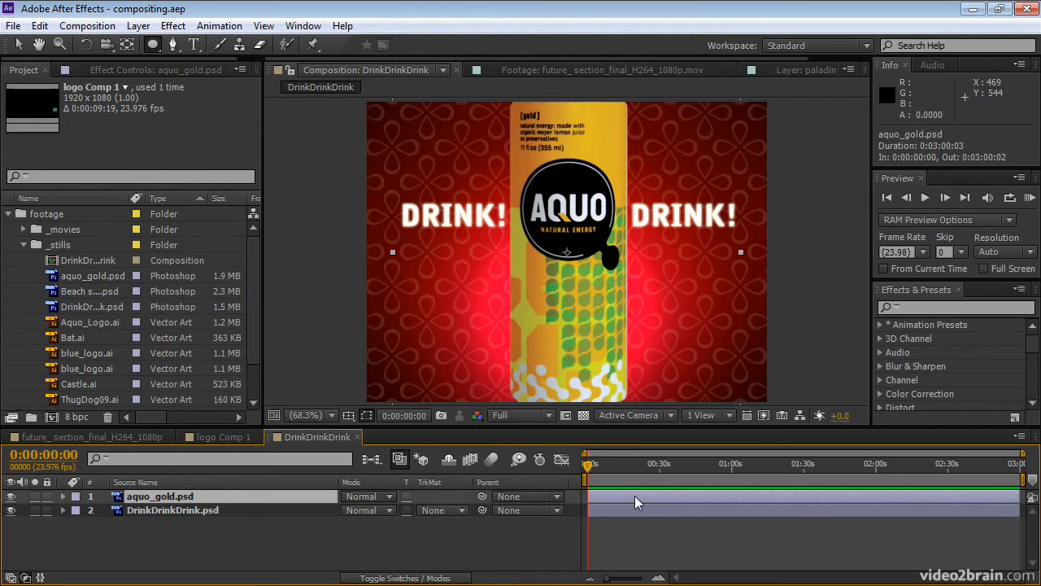
left_click(568, 210)
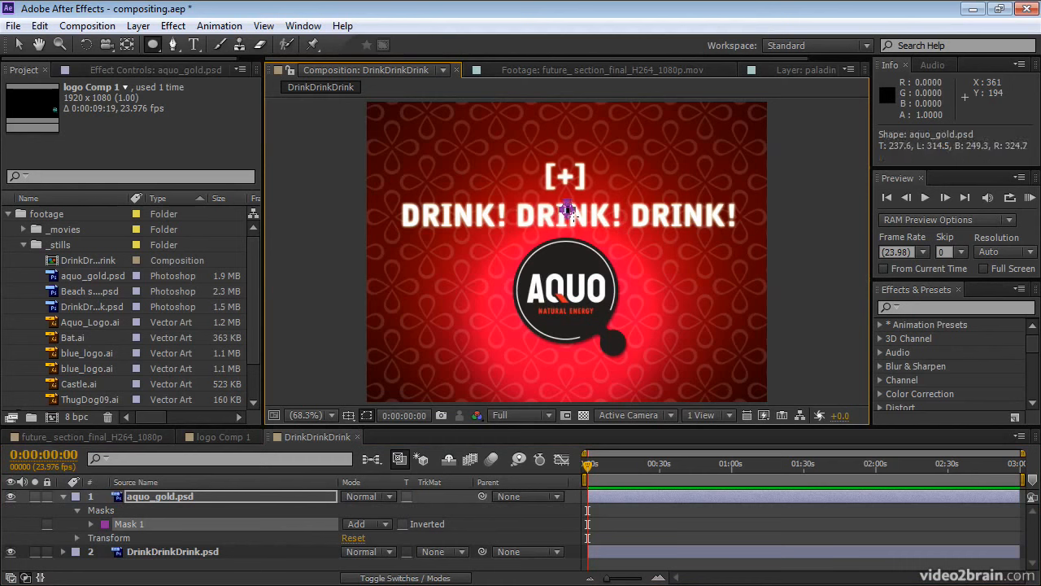
left_click_drag(575, 218, 591, 258)
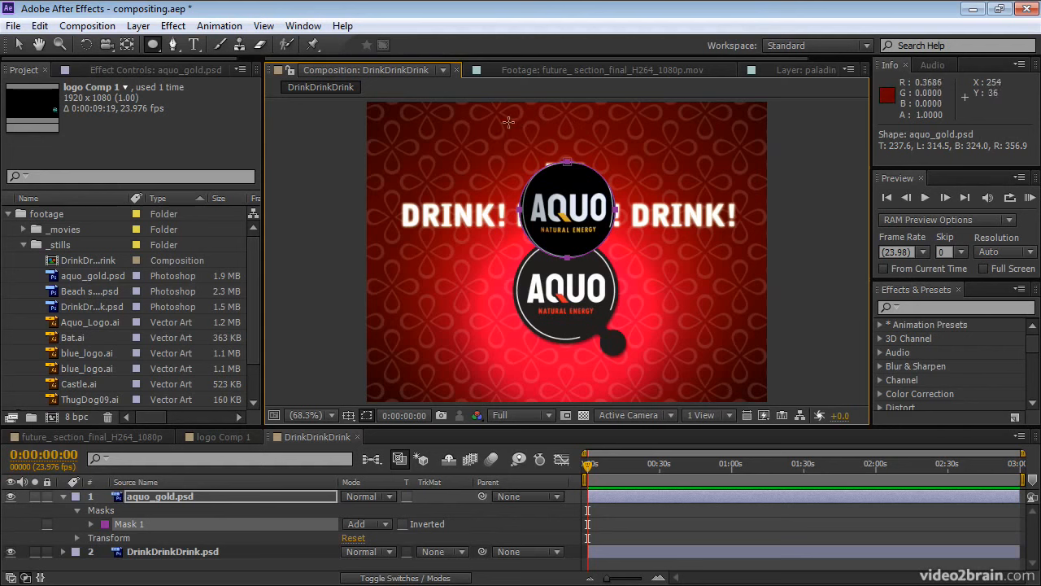
Set the aquo_gold layer's Mask 1 mode to None, checking it against the hidden and shown background layer.
left_click(10, 553)
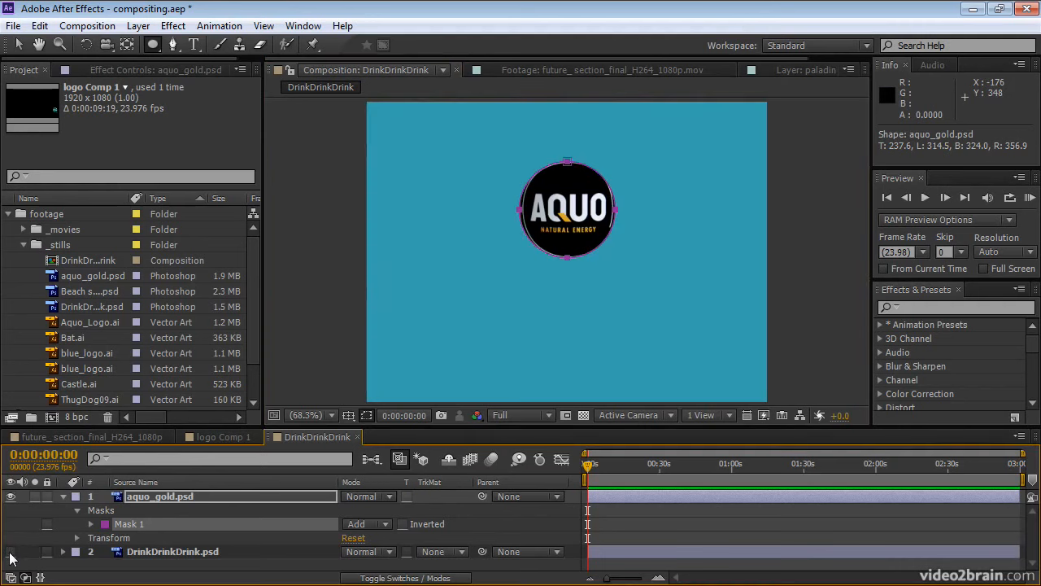
left_click(11, 553)
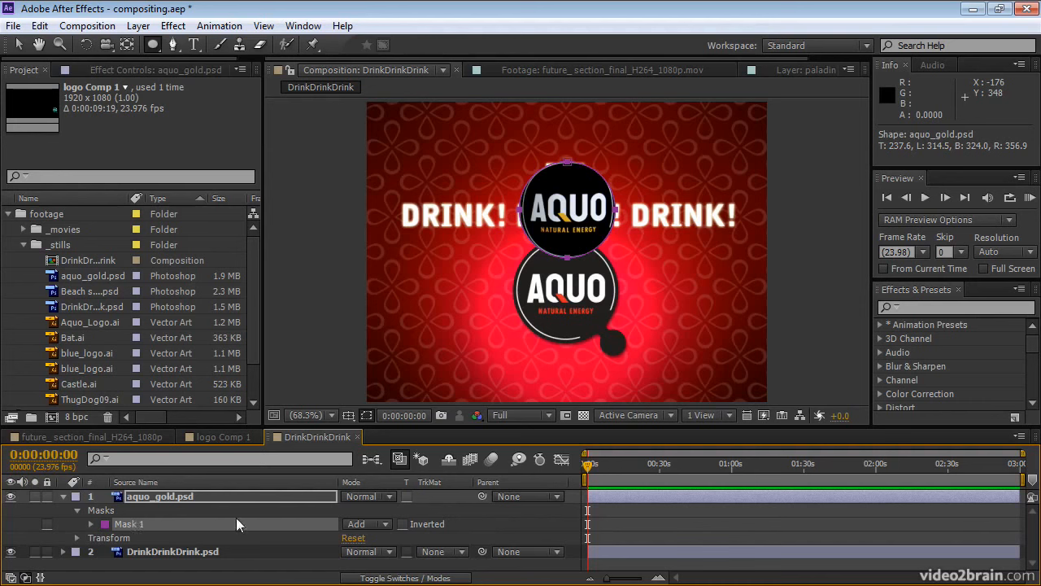
left_click(387, 524)
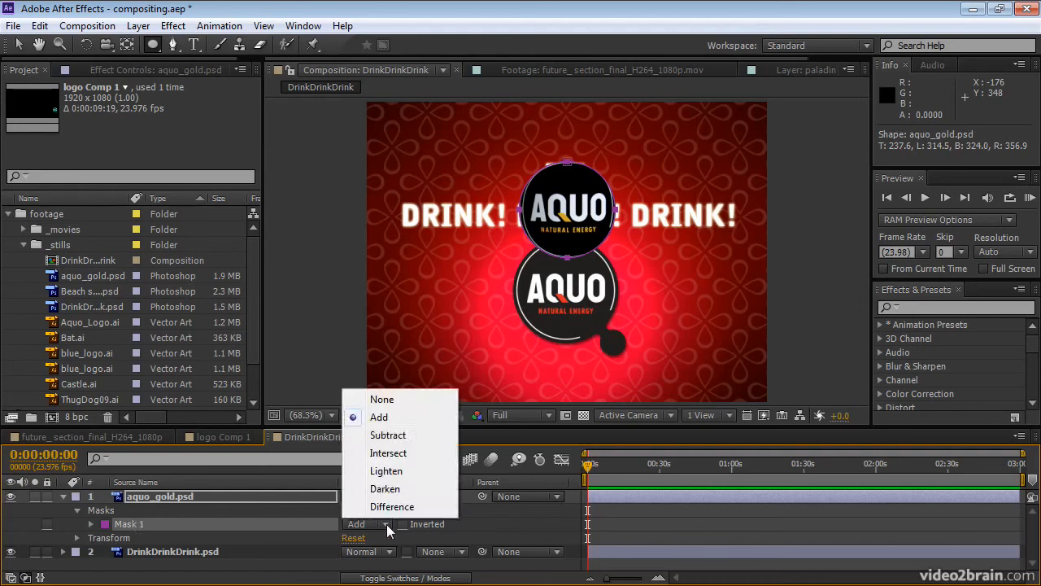
left_click(379, 398)
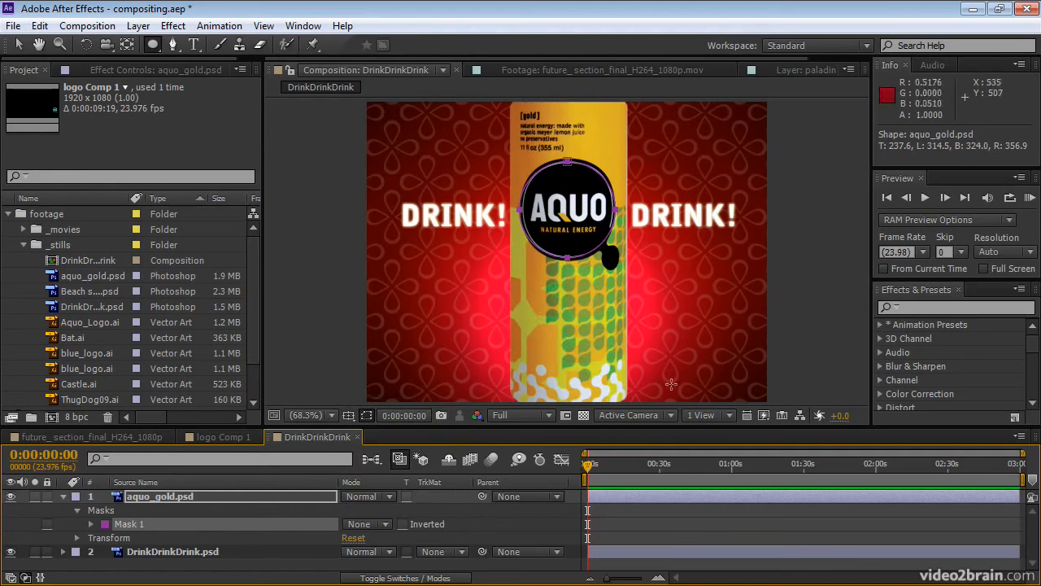
Search the effects for vegas and apply the Vegas effect to the aquo_gold.psd layer.
left_click(917, 310)
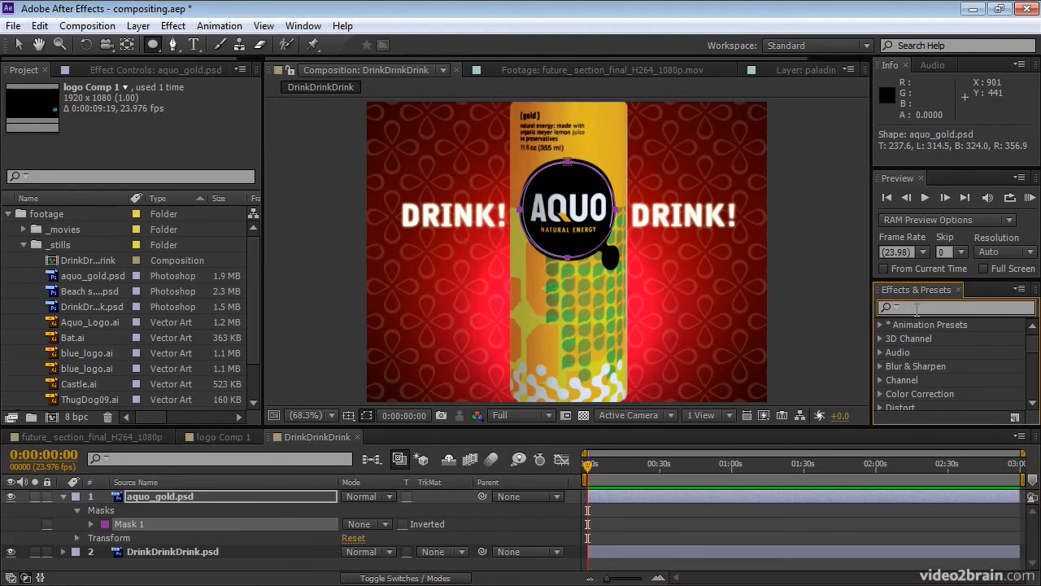
type("v")
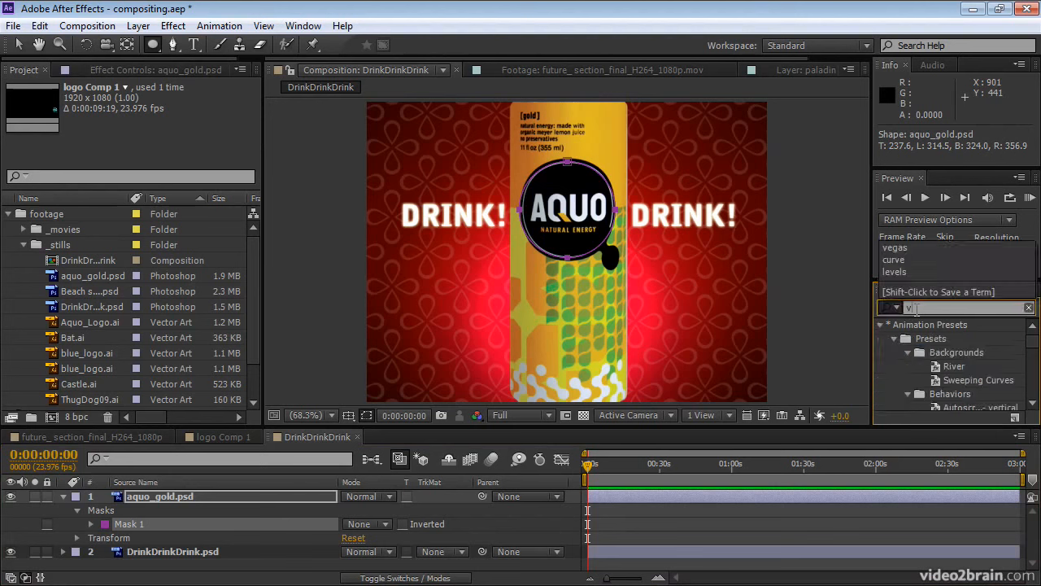
type("egas")
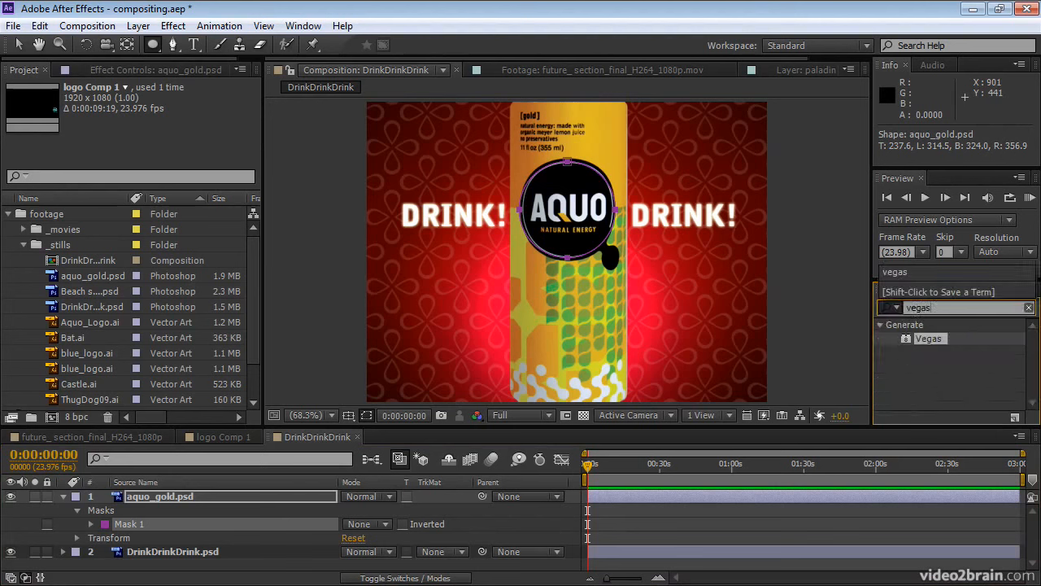
left_click(905, 340)
mouse_move(908, 347)
left_mouse_down()
mouse_move(809, 436)
mouse_move(774, 493)
left_mouse_up()
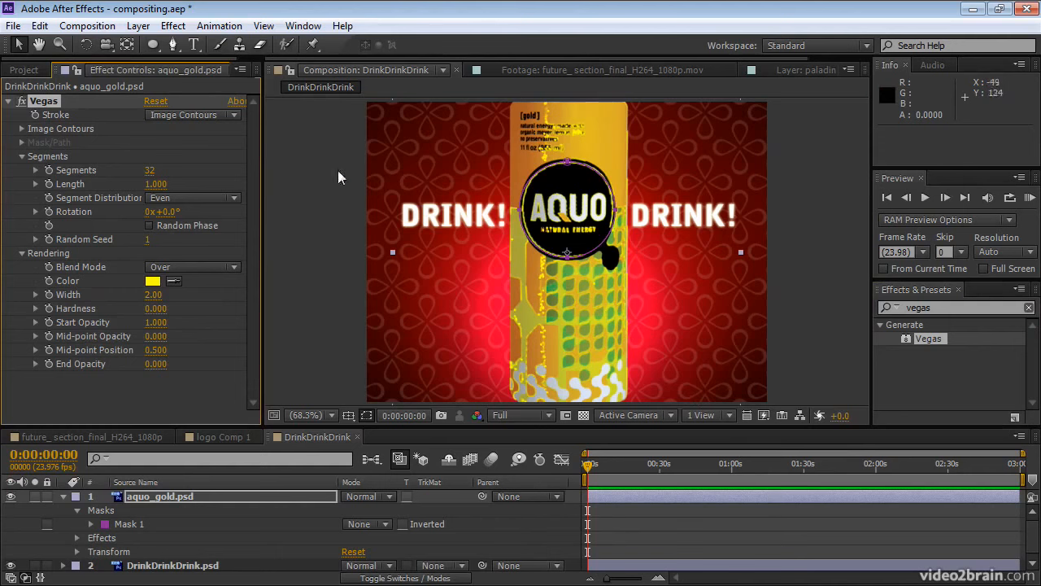
Make the Vegas stroke follow the mask path and set its width to 9.10.
left_click(196, 115)
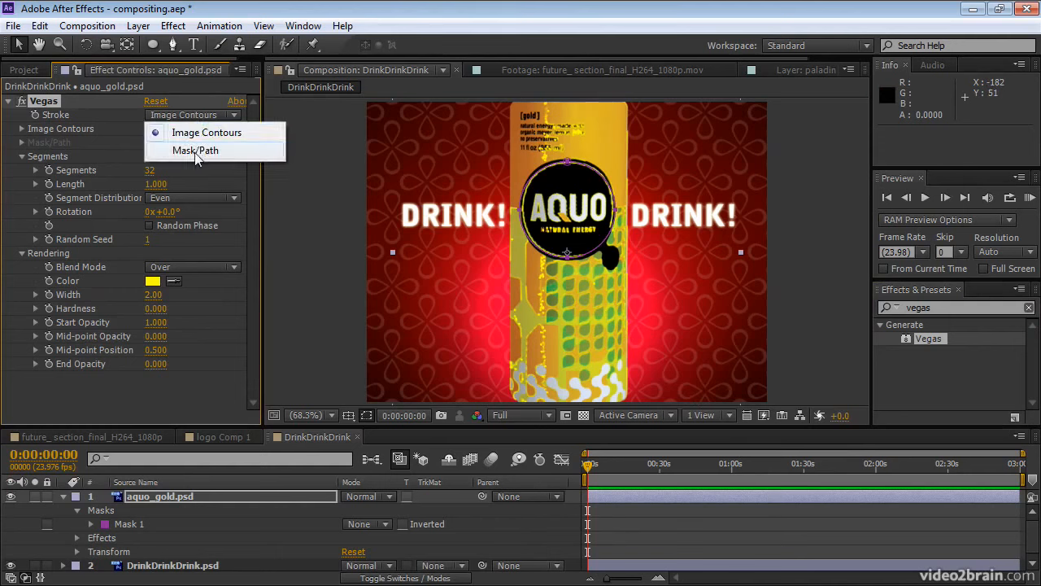
left_click(195, 151)
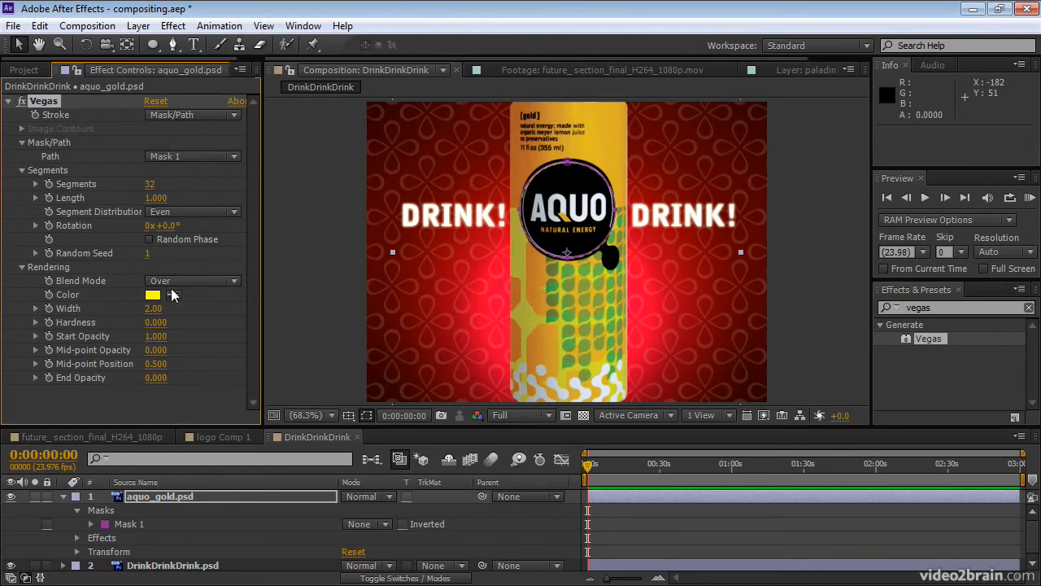
left_click_drag(159, 312, 209, 307)
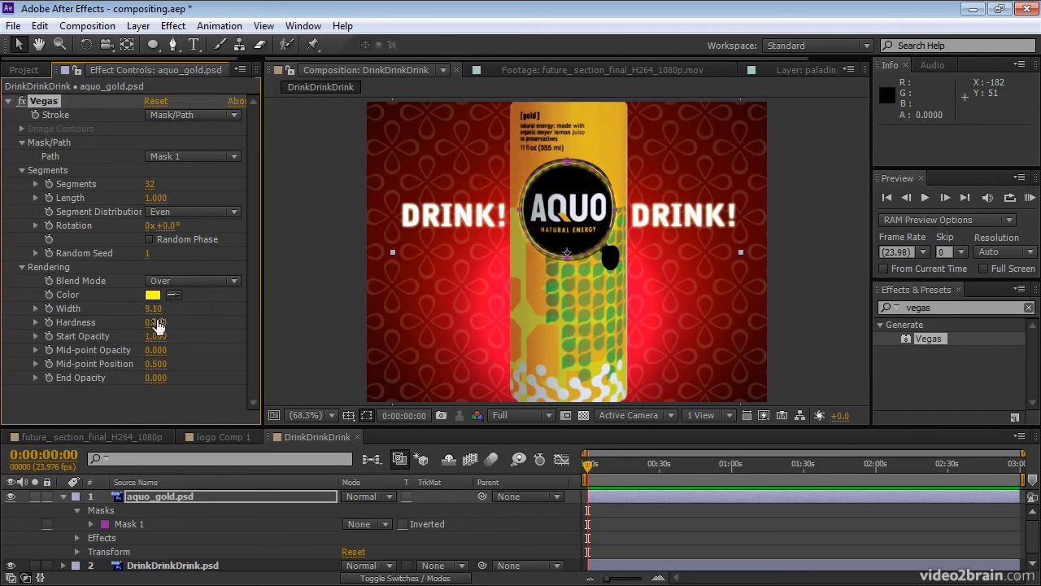
Set the Vegas hardness to 1.000 and the number of segments to 19.
left_click_drag(157, 324, 262, 322)
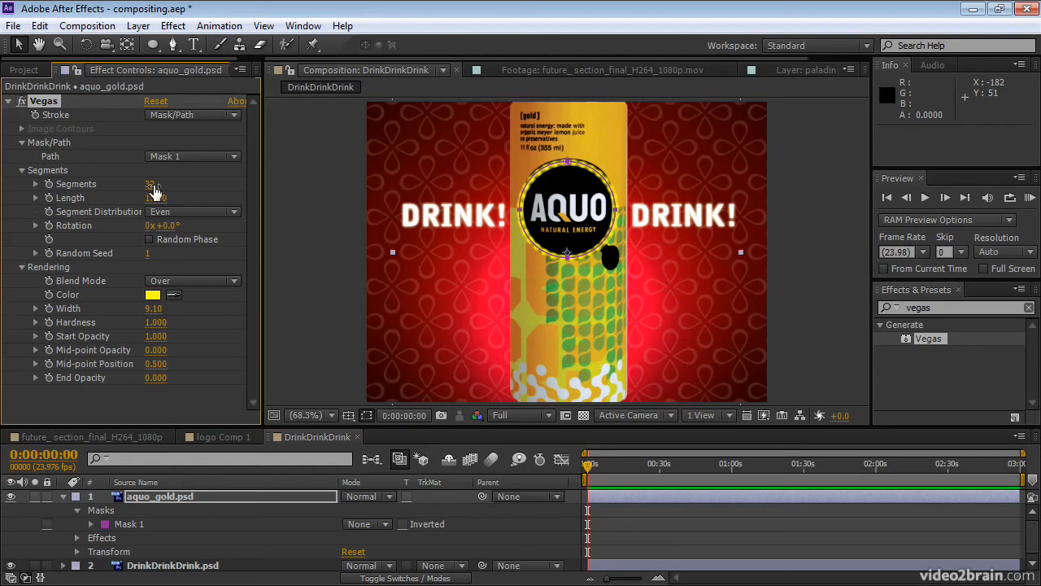
left_click_drag(143, 183, 142, 190)
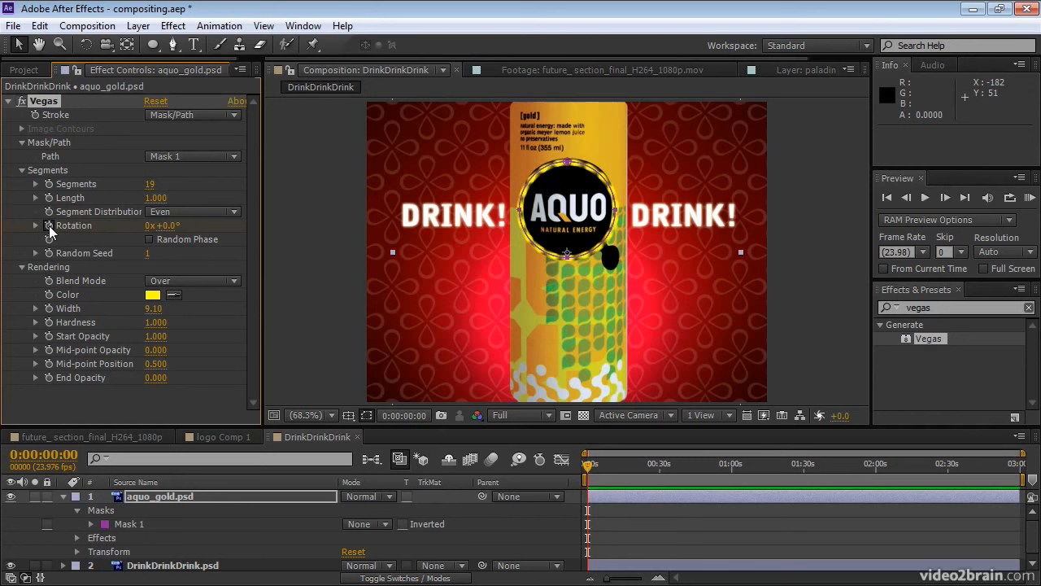
At the end of the composition, set the Vegas rotation keyframe to 1 full revolution.
key("End")
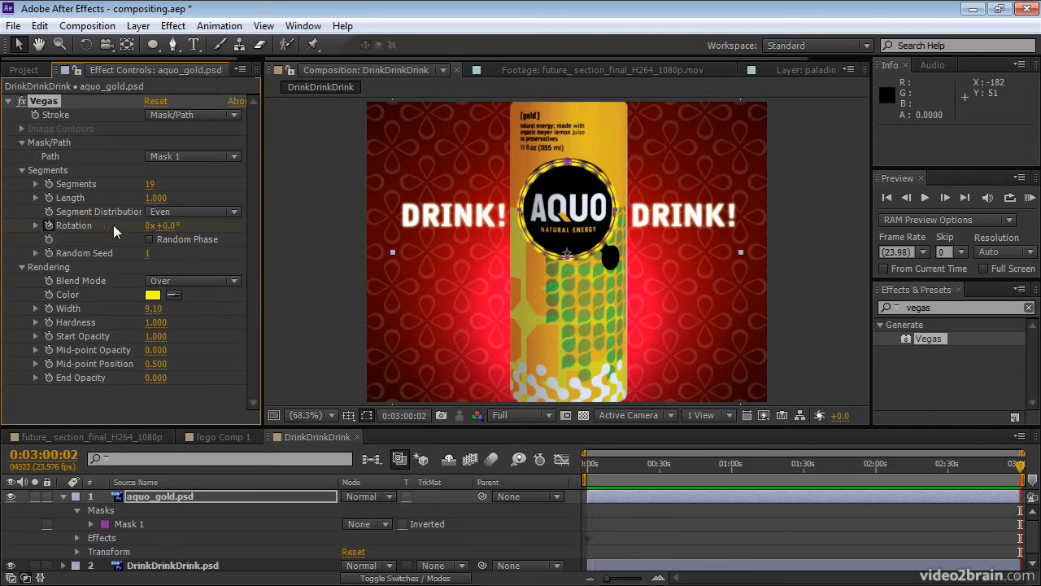
left_click(149, 227)
type("1")
key("Return")
Play a RAM preview of the animated stroke.
left_click(1029, 199)
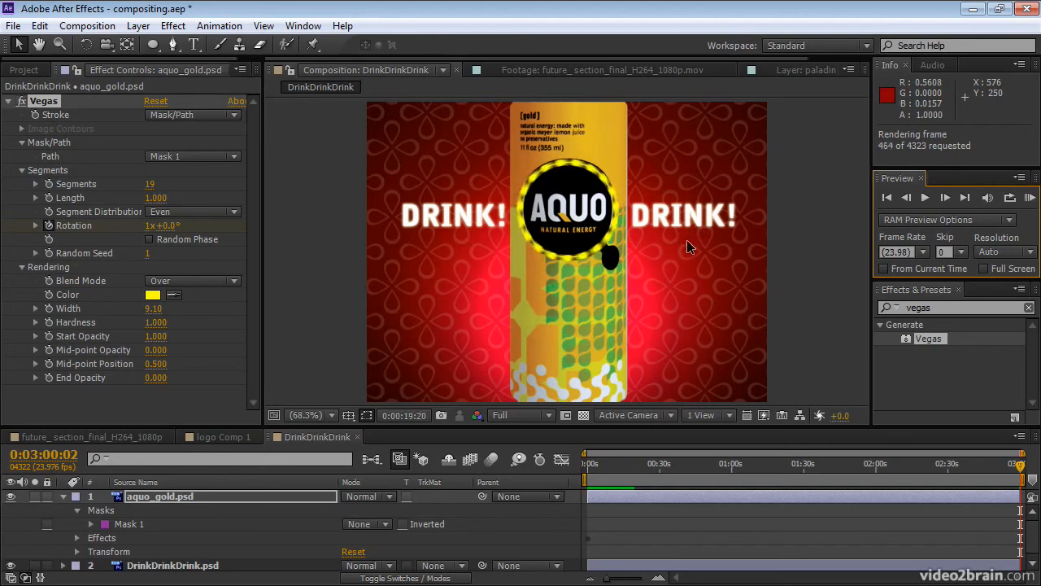
left_click(1030, 198)
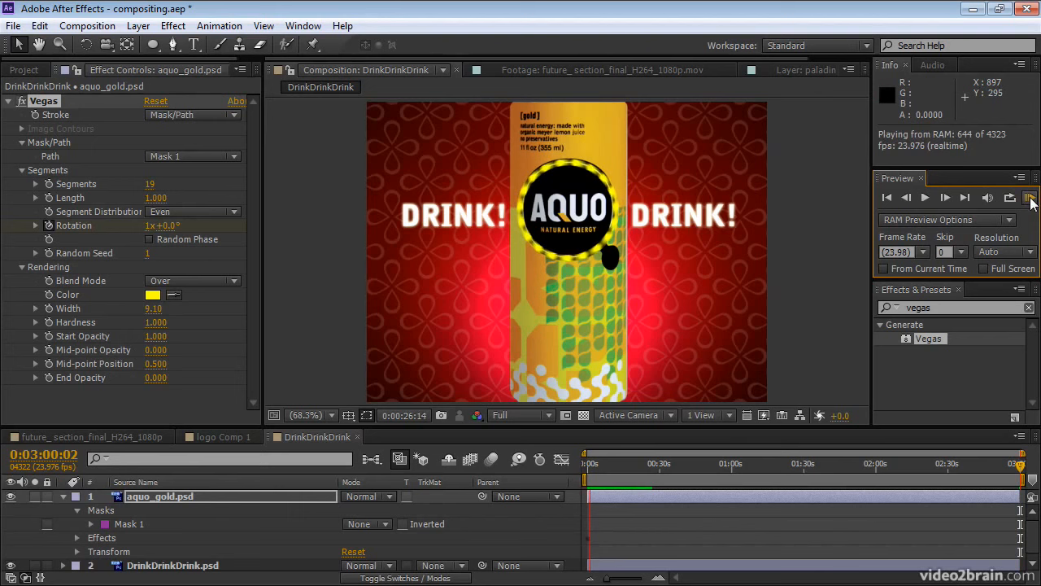
left_click(718, 155)
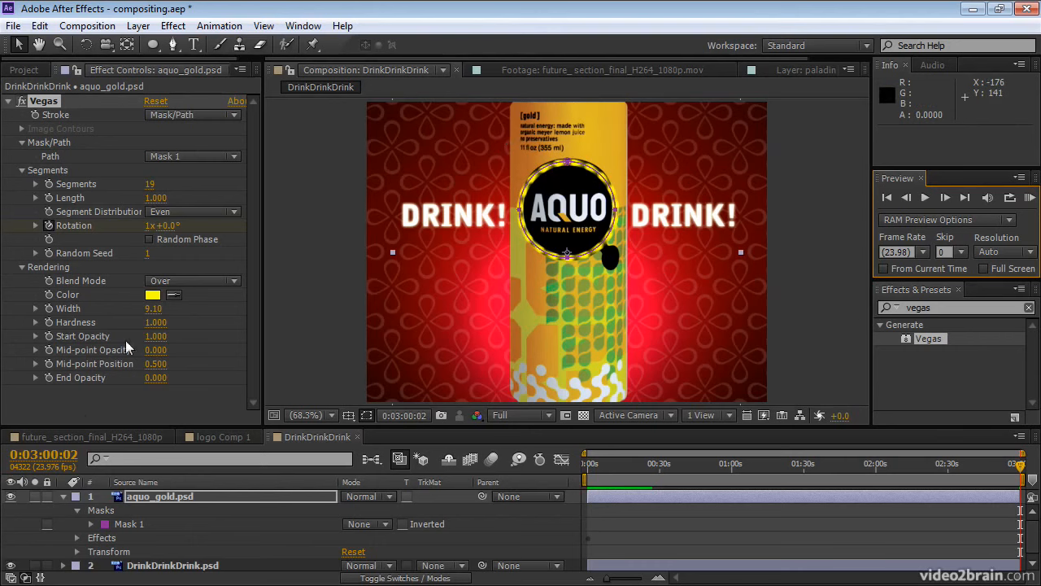
In the future_section_final composition's last frame, draw an elliptical mask over the paladin footage layer.
left_click(91, 436)
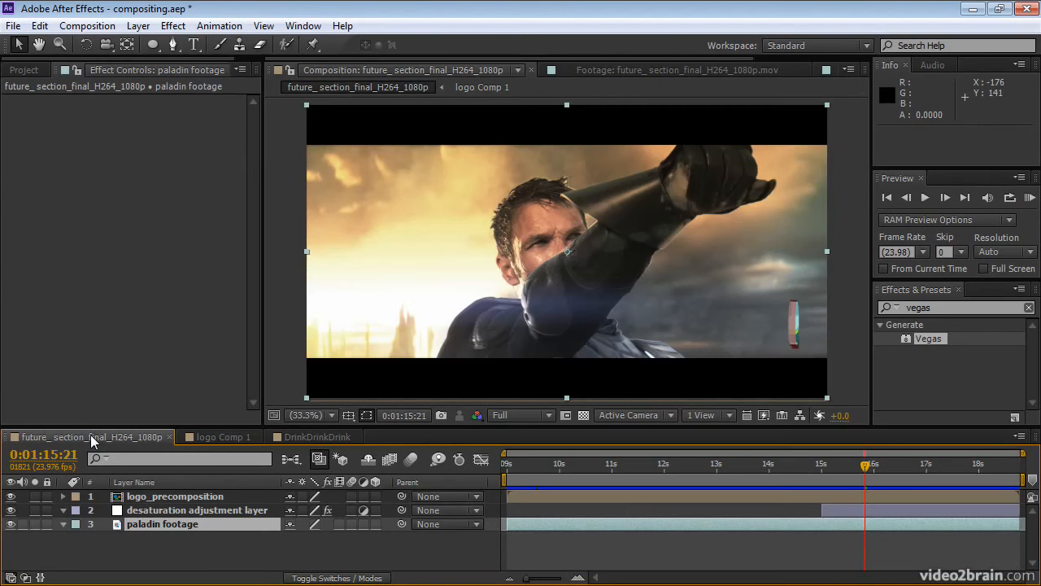
key("End")
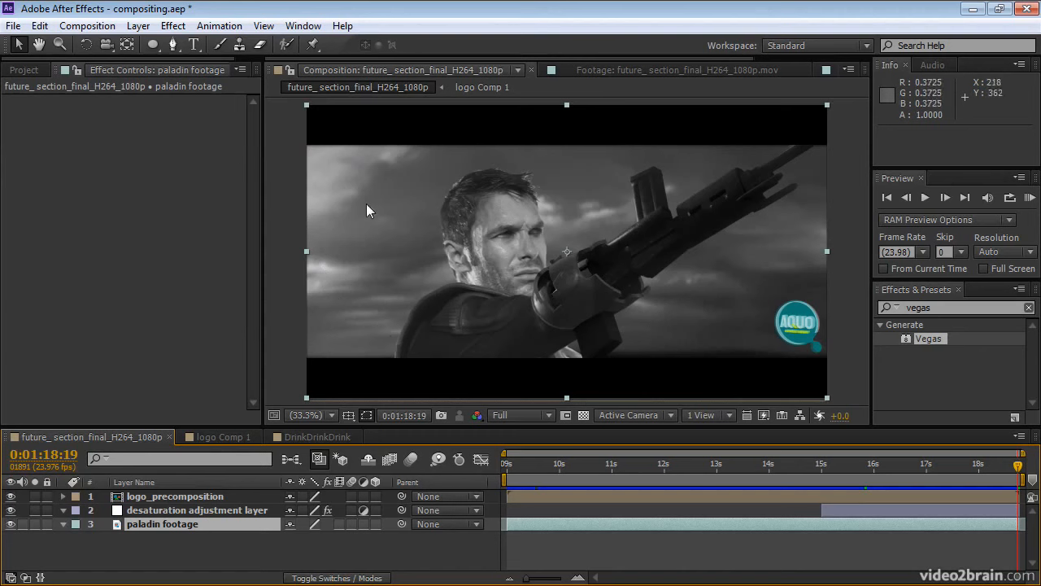
left_click(154, 44)
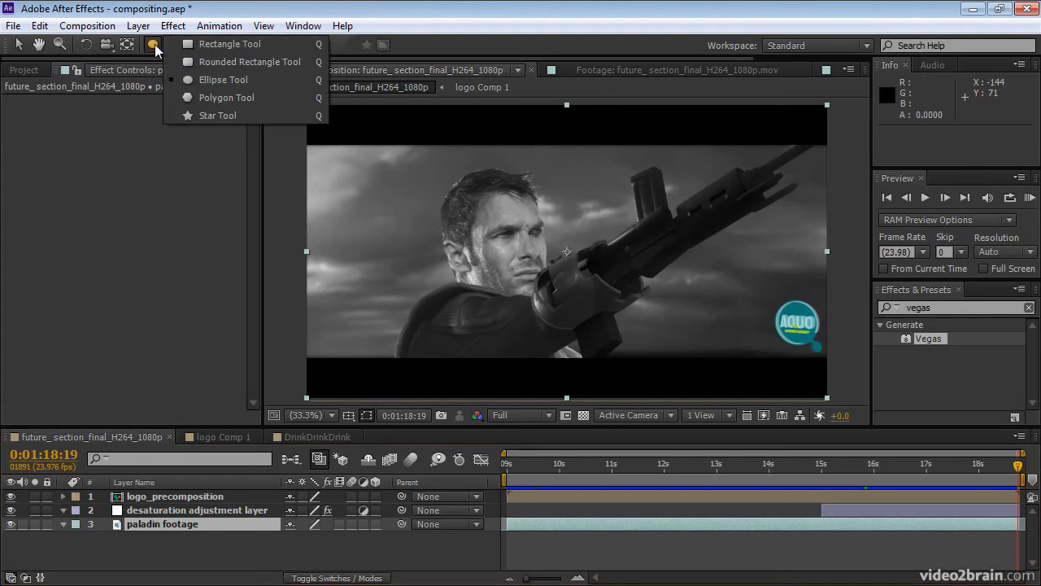
left_click(179, 78)
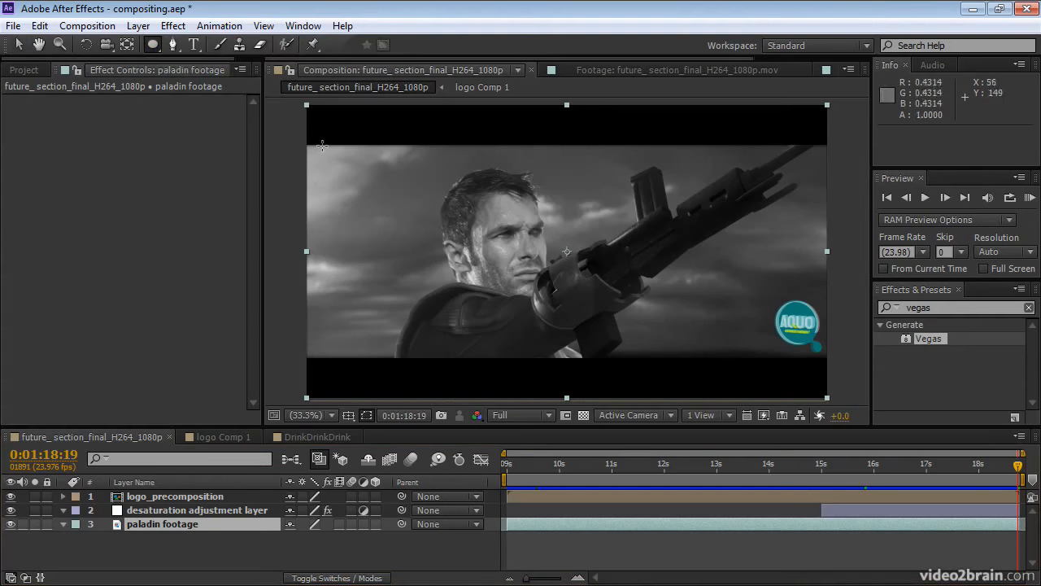
left_click_drag(319, 145, 712, 345)
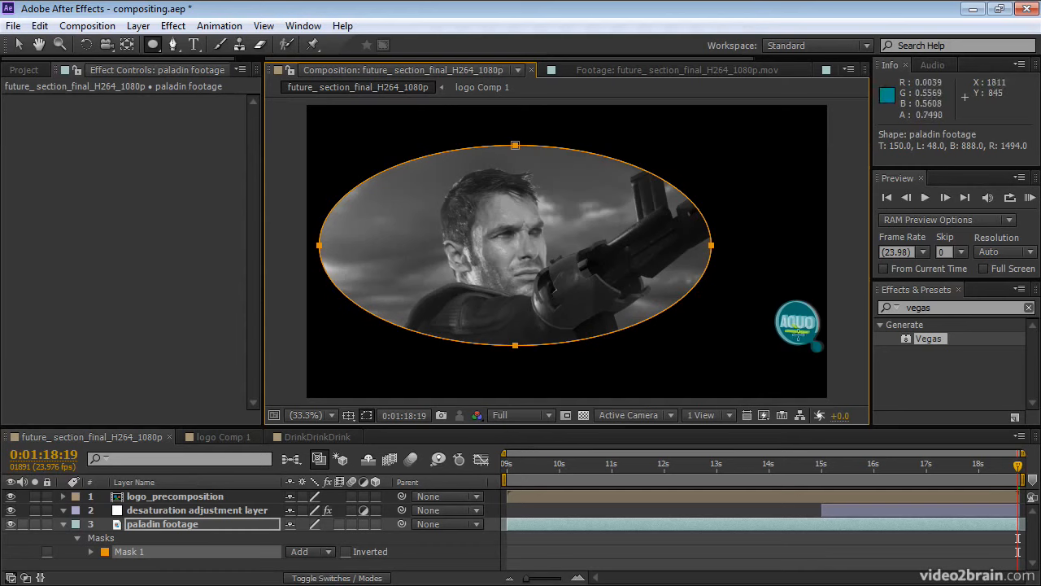
Toggle the logo_precomposition layer's visibility to compare the result.
left_click(11, 497)
left_click(11, 497)
left_click(11, 497)
left_click(12, 497)
left_click(11, 497)
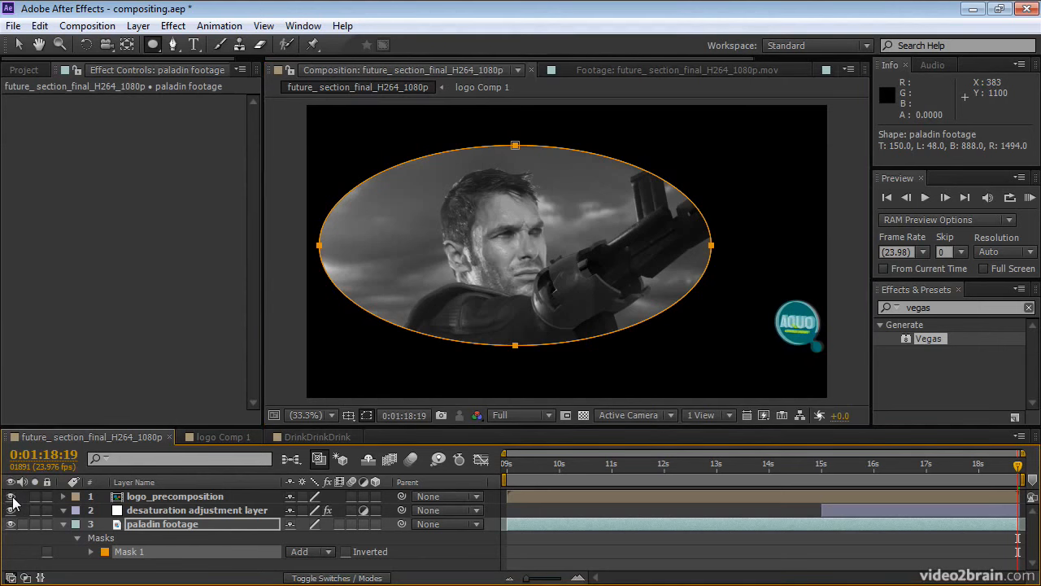
Feather the paladin footage mask by 232 pixels.
left_click(555, 521)
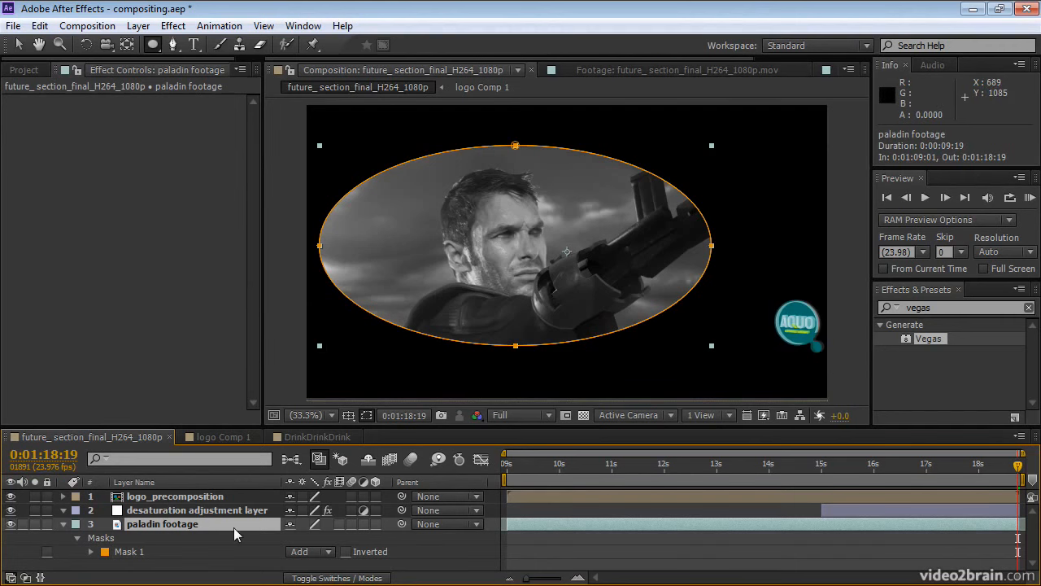
key("f")
left_click_drag(325, 557, 517, 560)
left_click_drag(519, 560, 523, 567)
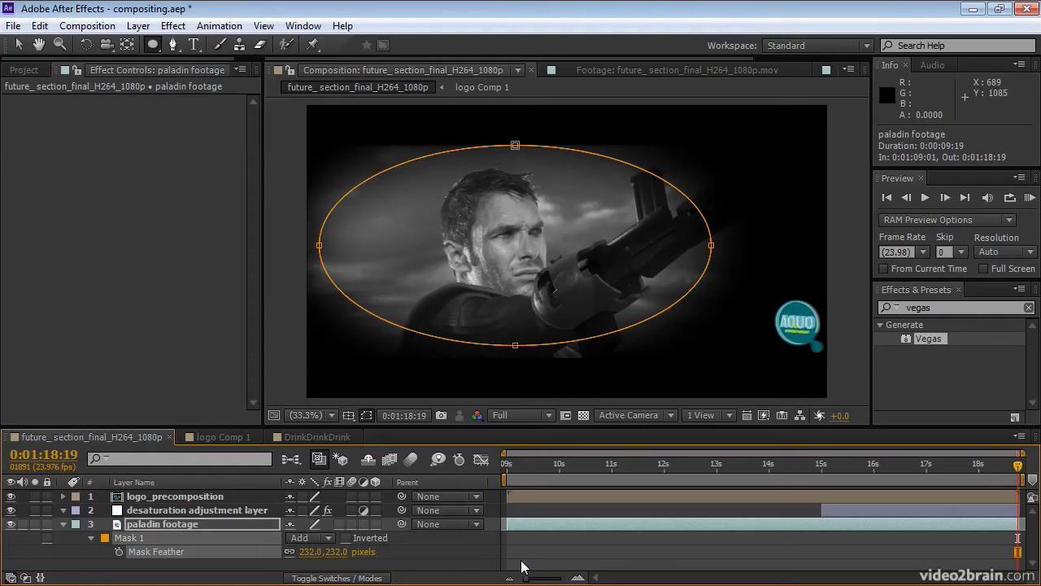
key("ctrl+shift+h")
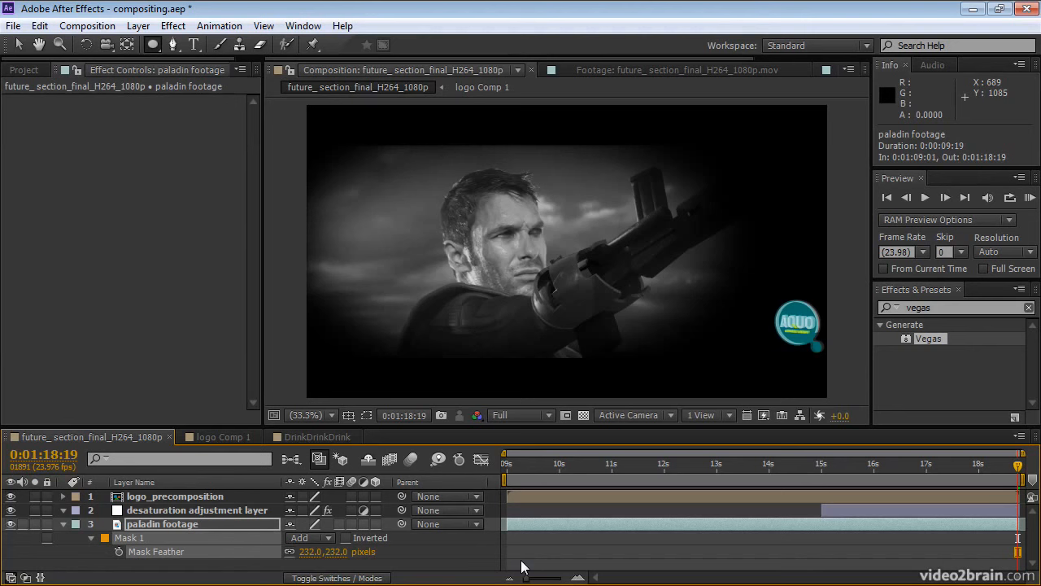
key("ctrl+shift+h")
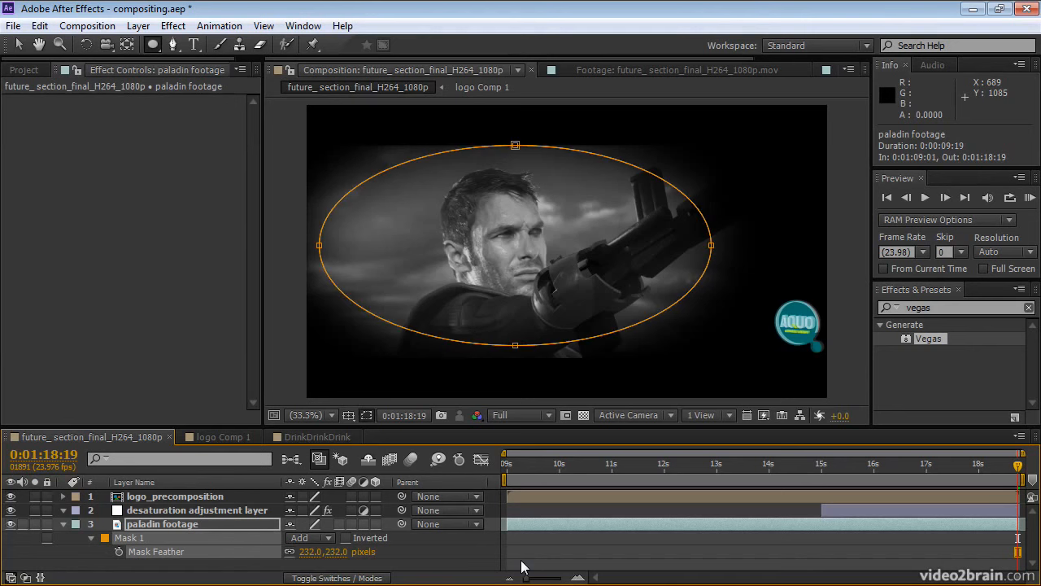
Add variable feather points around the paladin footage's elliptical mask with the Mask Feather Tool, pulling side feathers inward, and hide mask outlines.
left_click(173, 44)
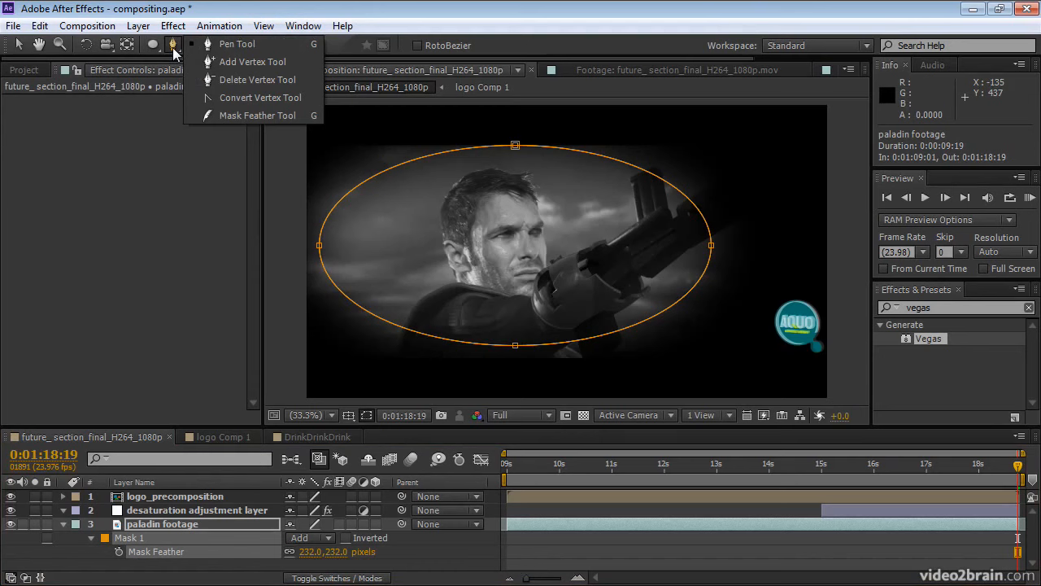
left_click(229, 115)
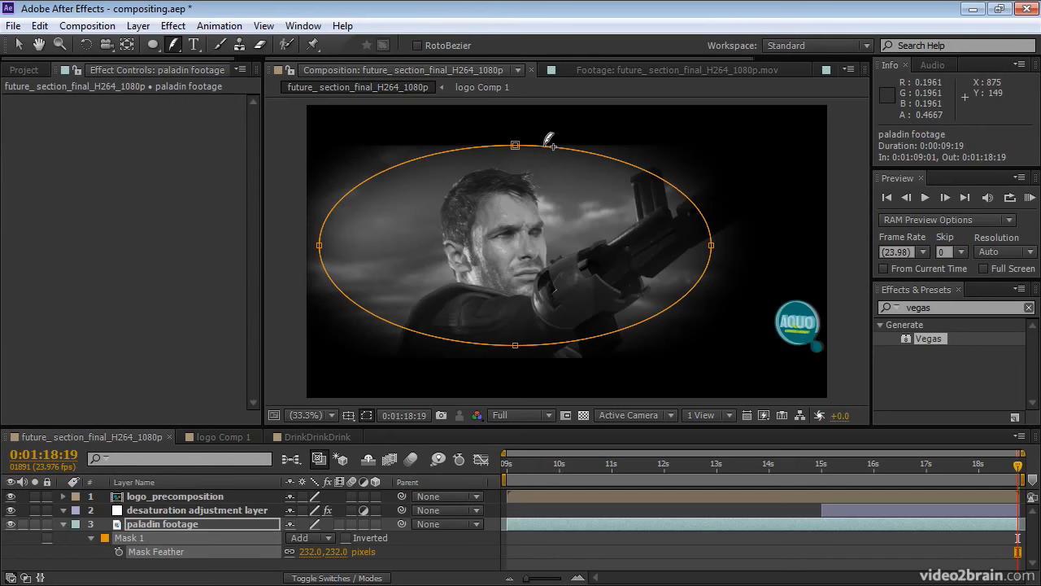
mouse_move(543, 146)
left_mouse_down()
mouse_move(536, 169)
mouse_move(537, 150)
left_mouse_up()
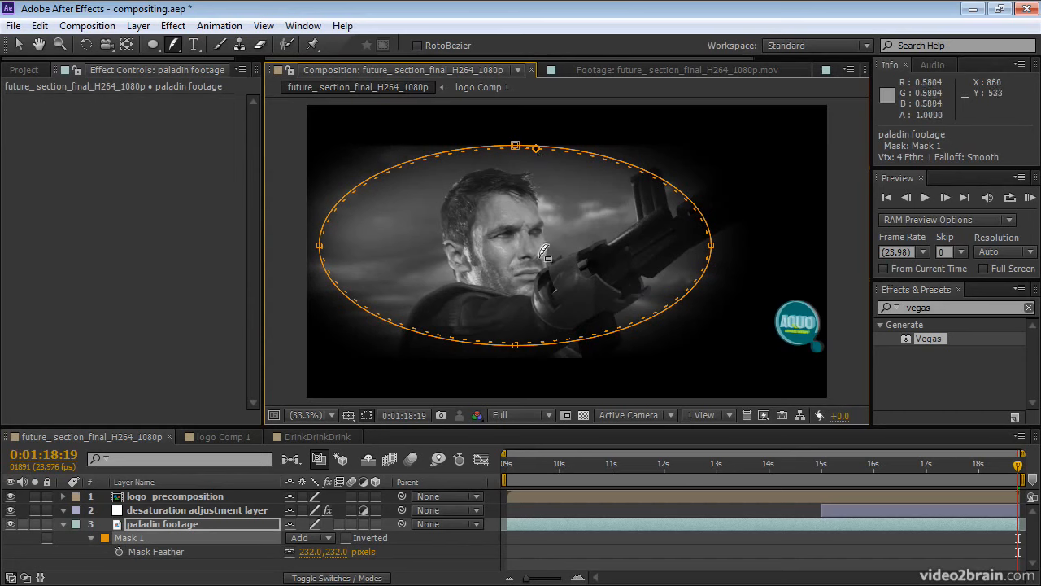
left_click(527, 340)
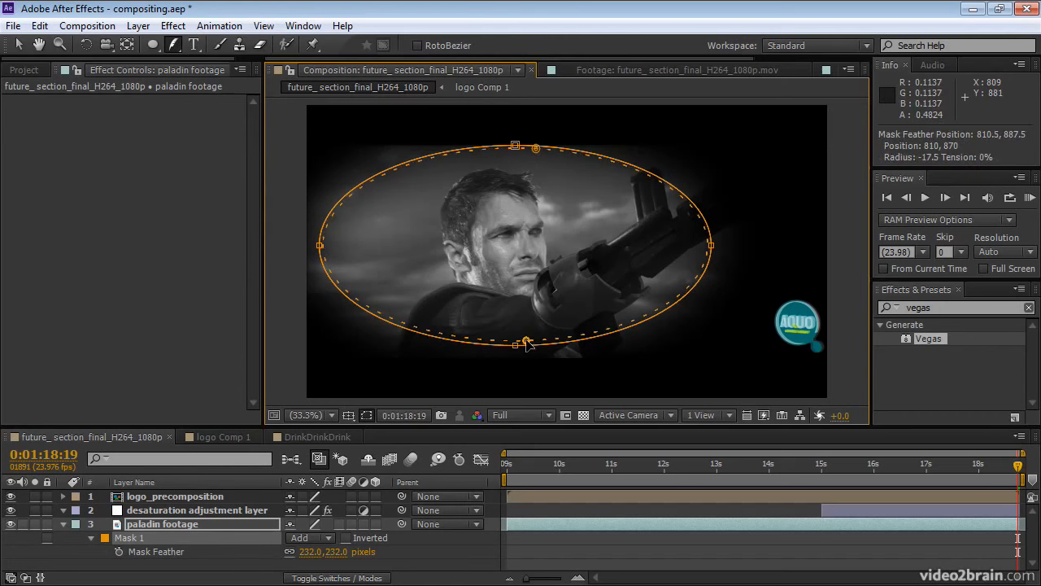
left_click(711, 260)
left_click_drag(710, 262, 683, 263)
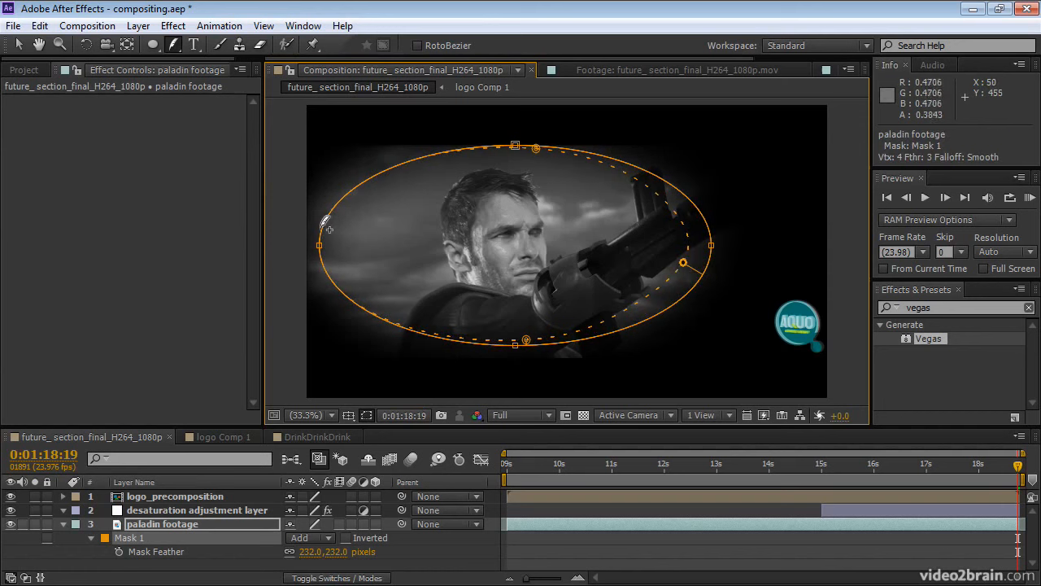
left_click_drag(330, 231, 356, 217)
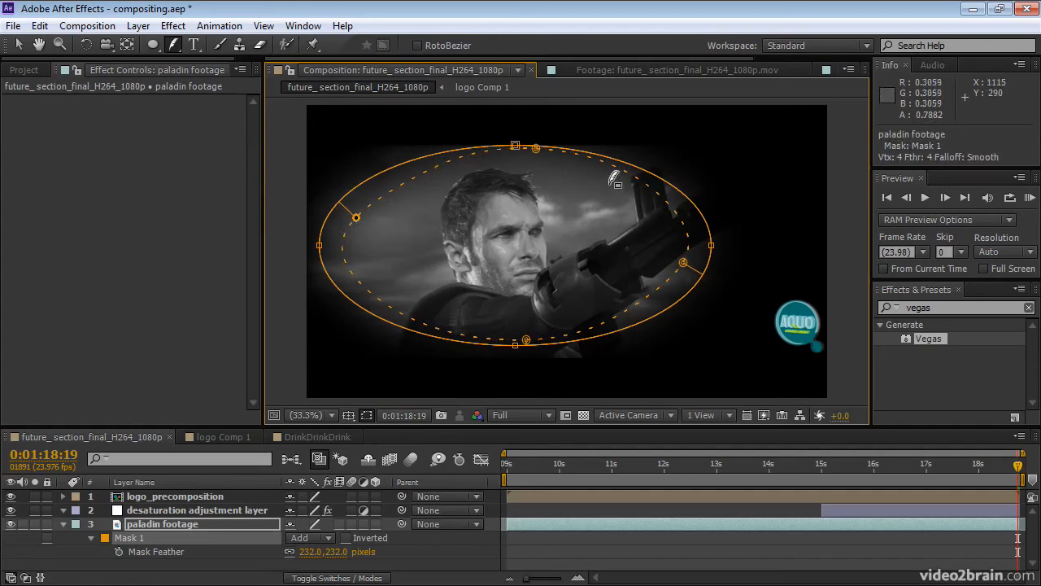
key("ctrl+shift+h")
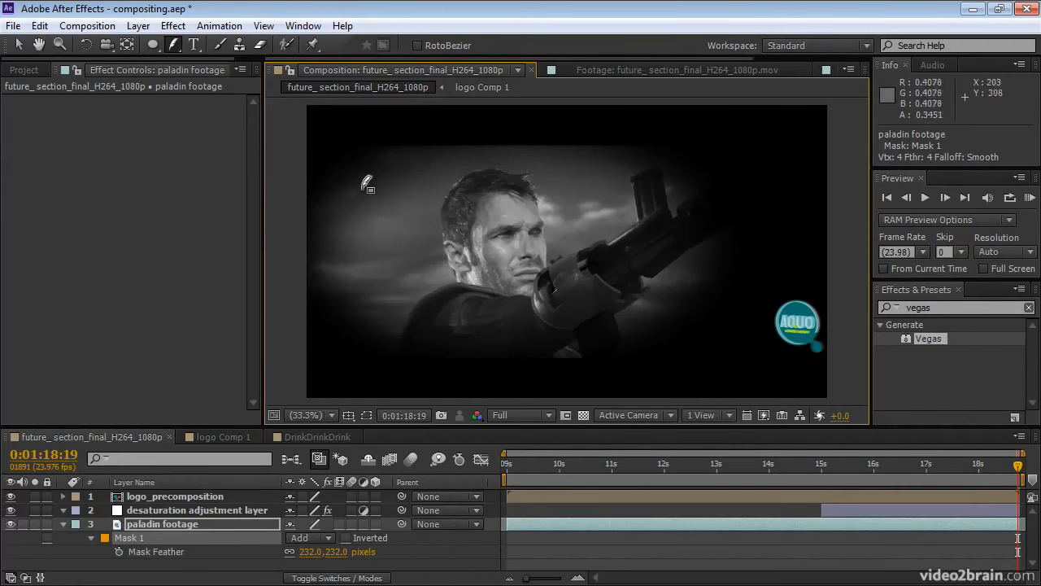
In the DrinkDrinkDrink composition, expand the aquo_gold layer's Mask 1 and enable keyframing for its Mask Path.
left_click(307, 437)
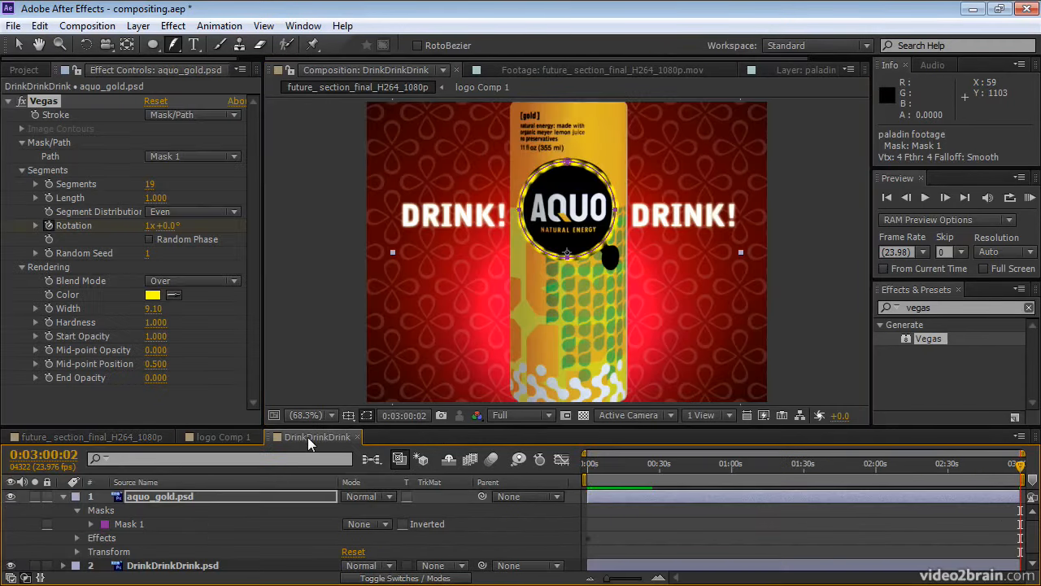
left_click(91, 524)
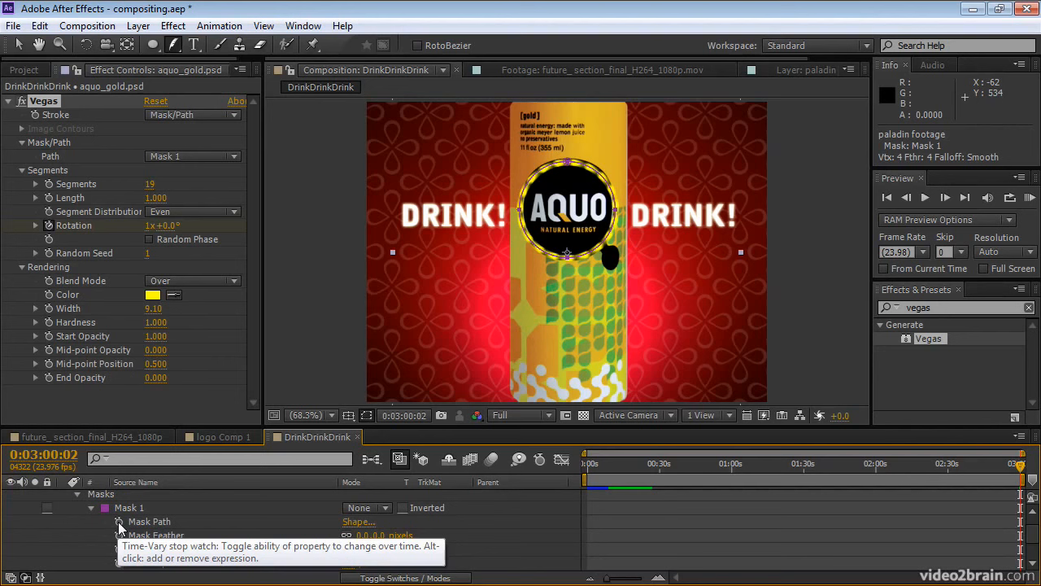
left_click(118, 525)
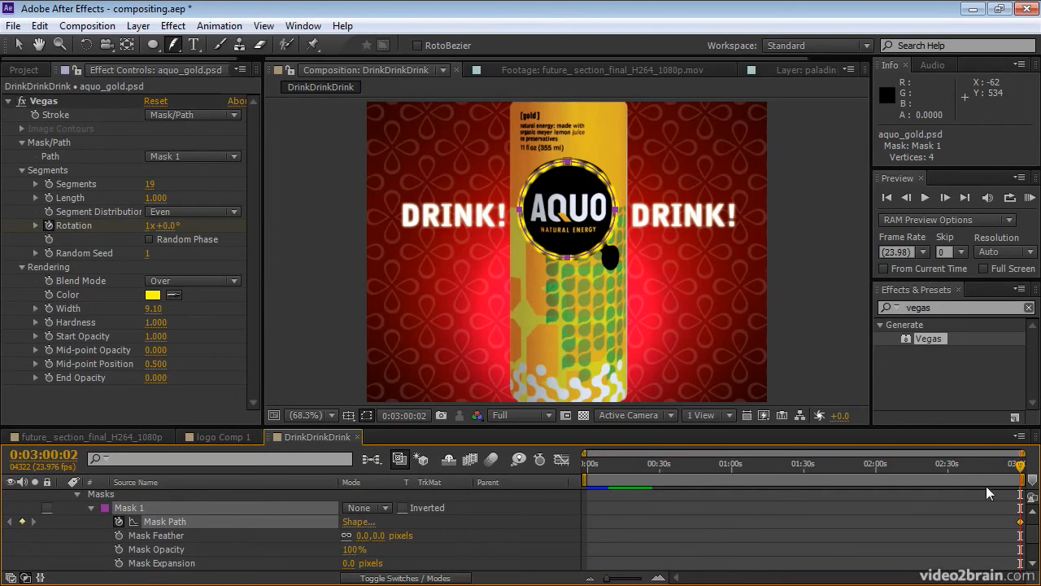
At 0:01:23:07, free-transform the logo mask and scale it down slightly from its corners.
left_click_drag(1021, 464, 786, 476)
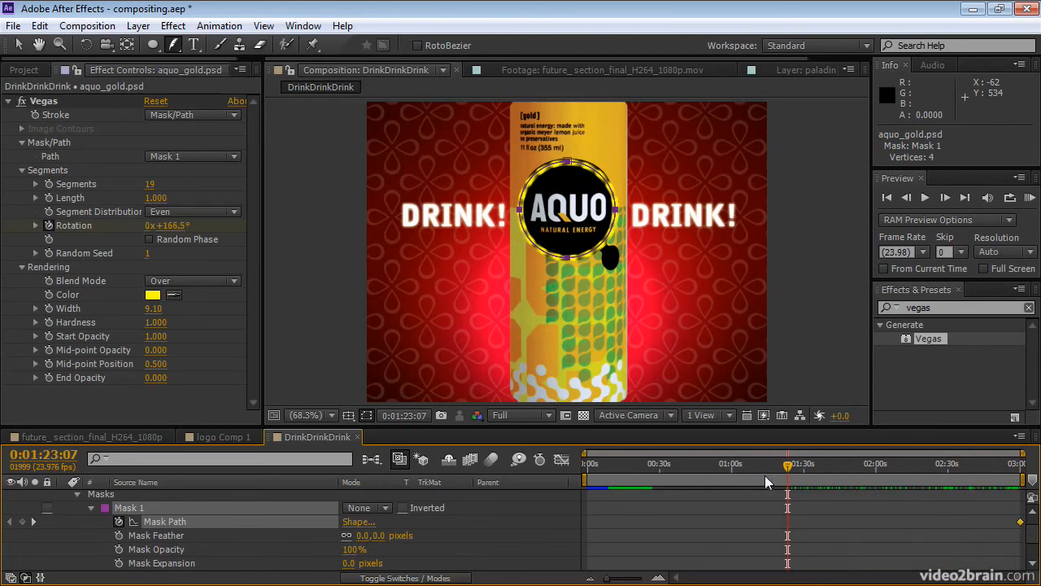
left_click(20, 47)
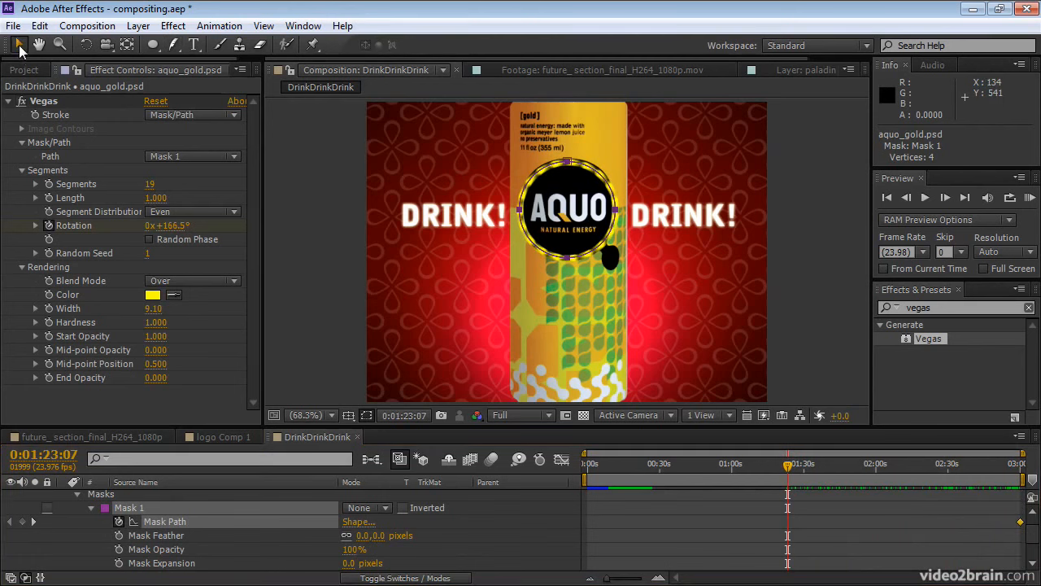
double_click(579, 162)
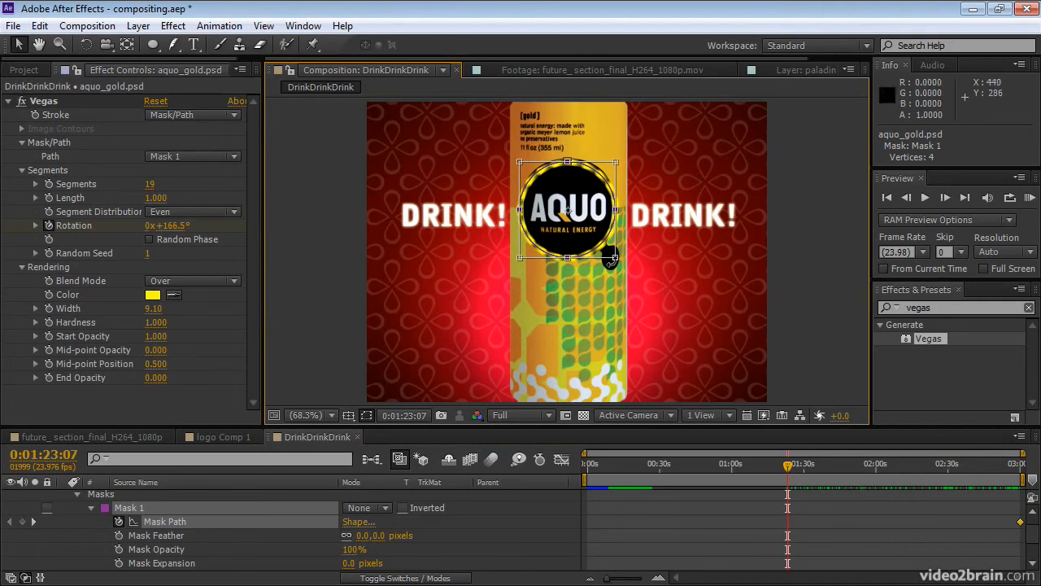
left_click_drag(611, 256, 611, 258)
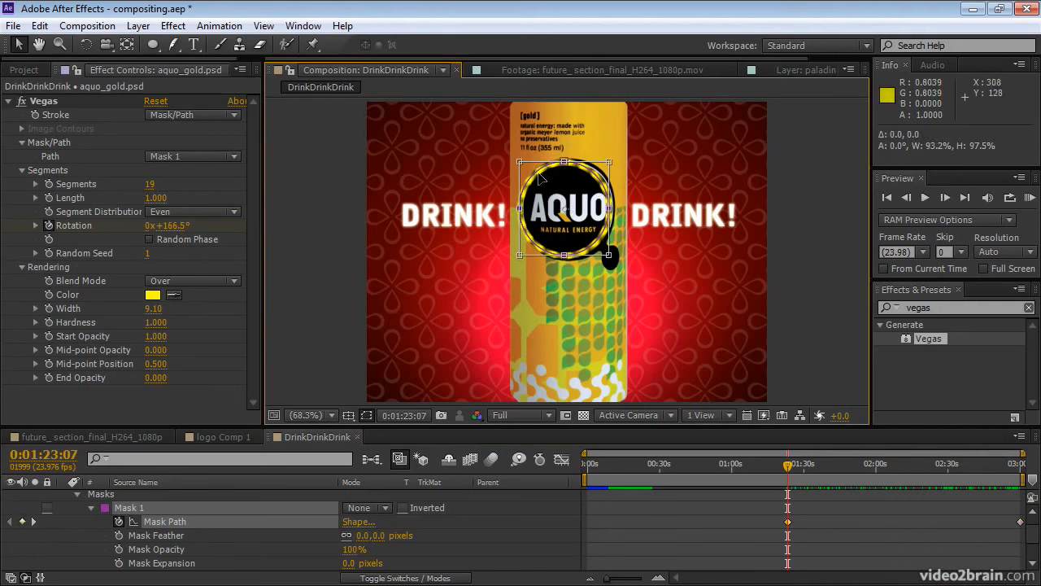
left_click_drag(518, 161, 528, 167)
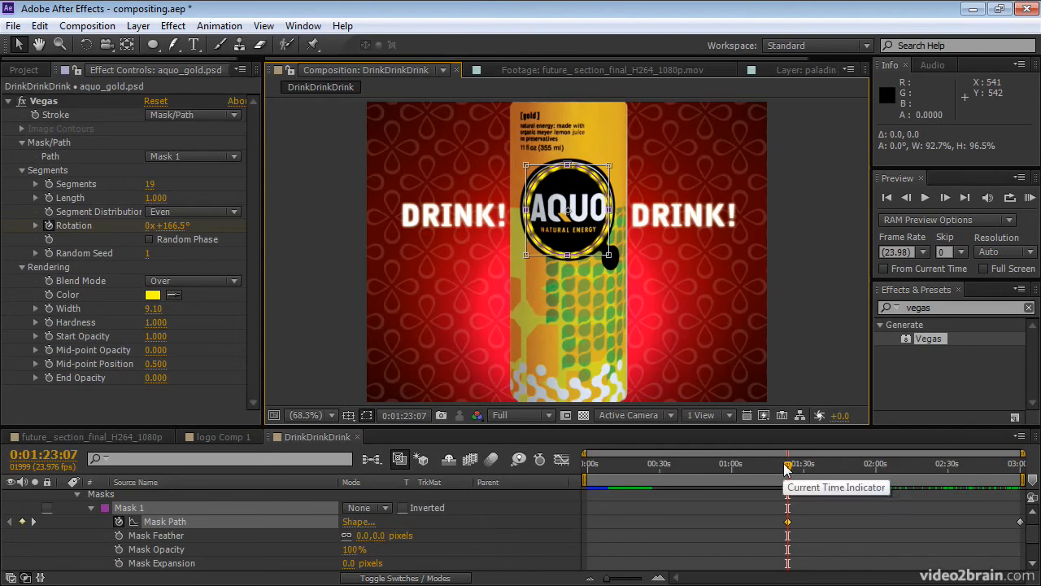
At 0:00:00:00, free-transform the logo mask and scale it up slightly from its corners.
left_click_drag(787, 466, 583, 476)
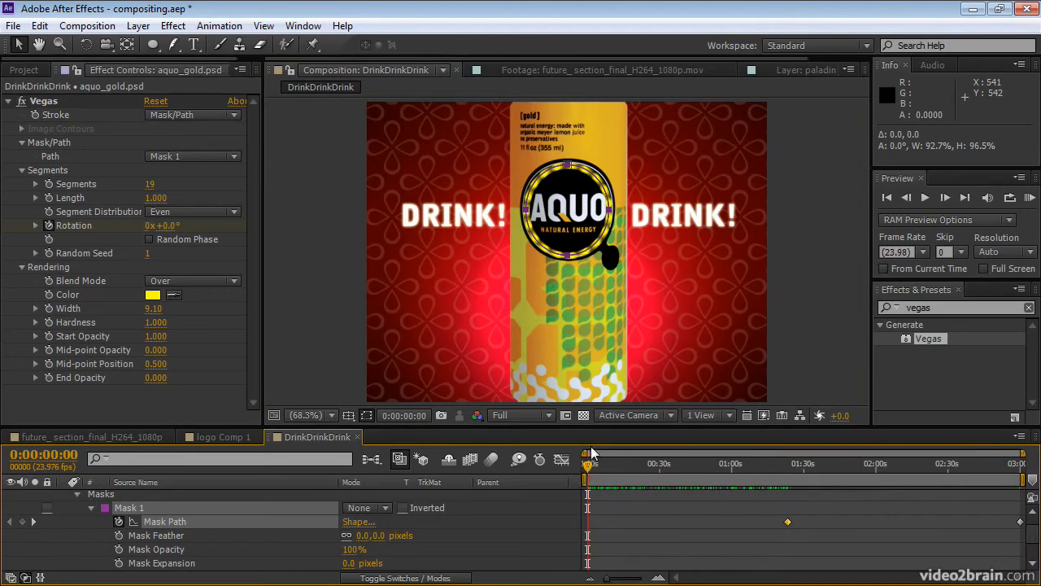
double_click(601, 175)
left_click_drag(609, 165, 615, 161)
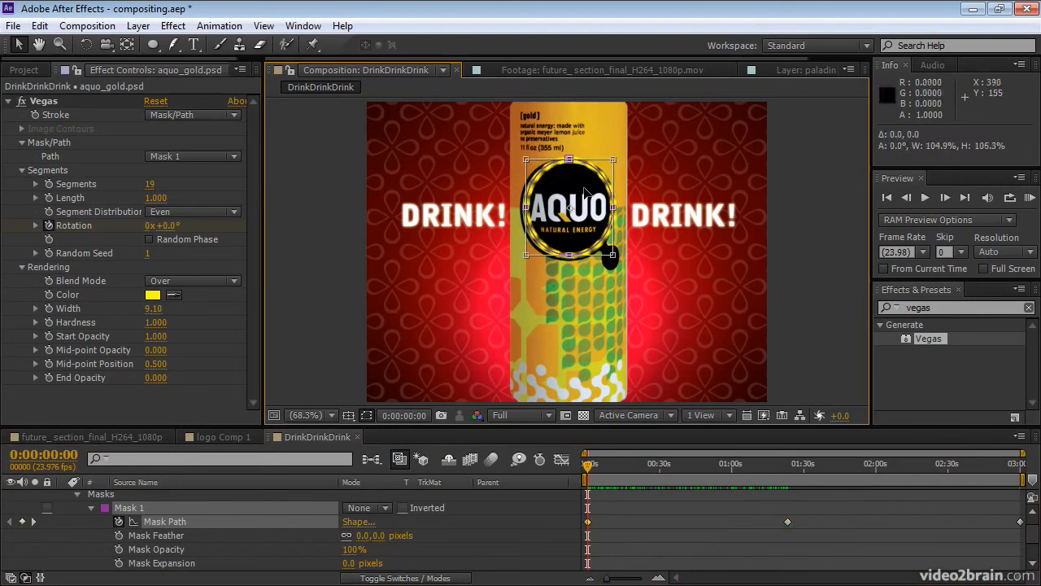
left_click_drag(526, 254, 522, 257)
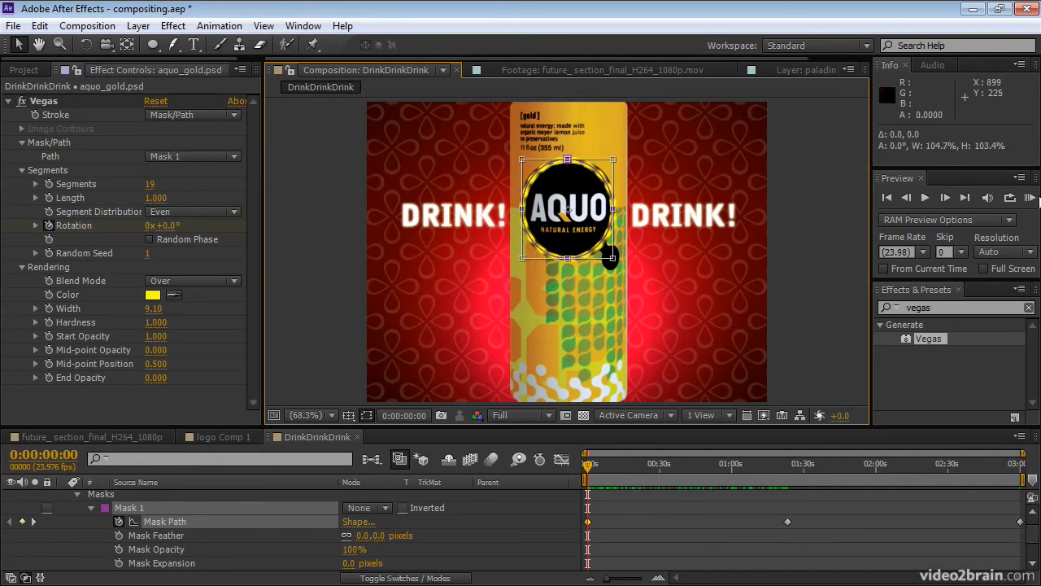
Preview the mask path animation by playing and scrubbing through the timeline.
left_click(1029, 197)
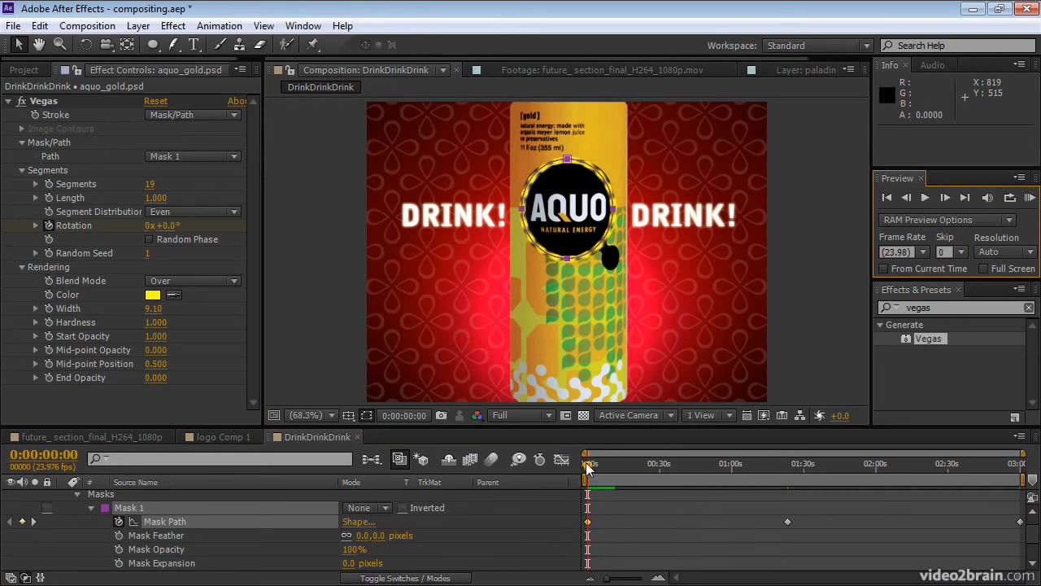
left_click_drag(587, 474, 645, 525)
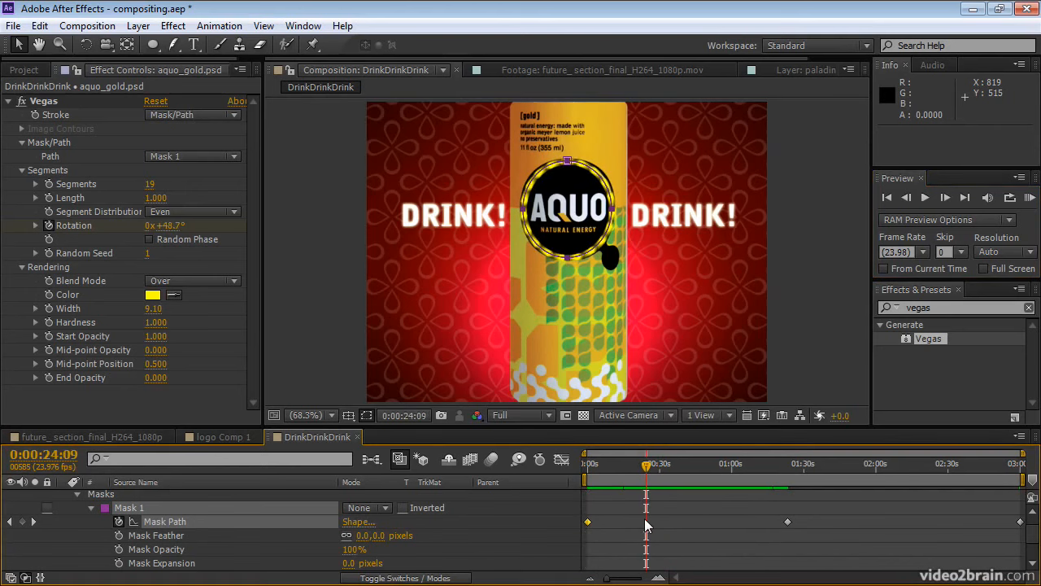